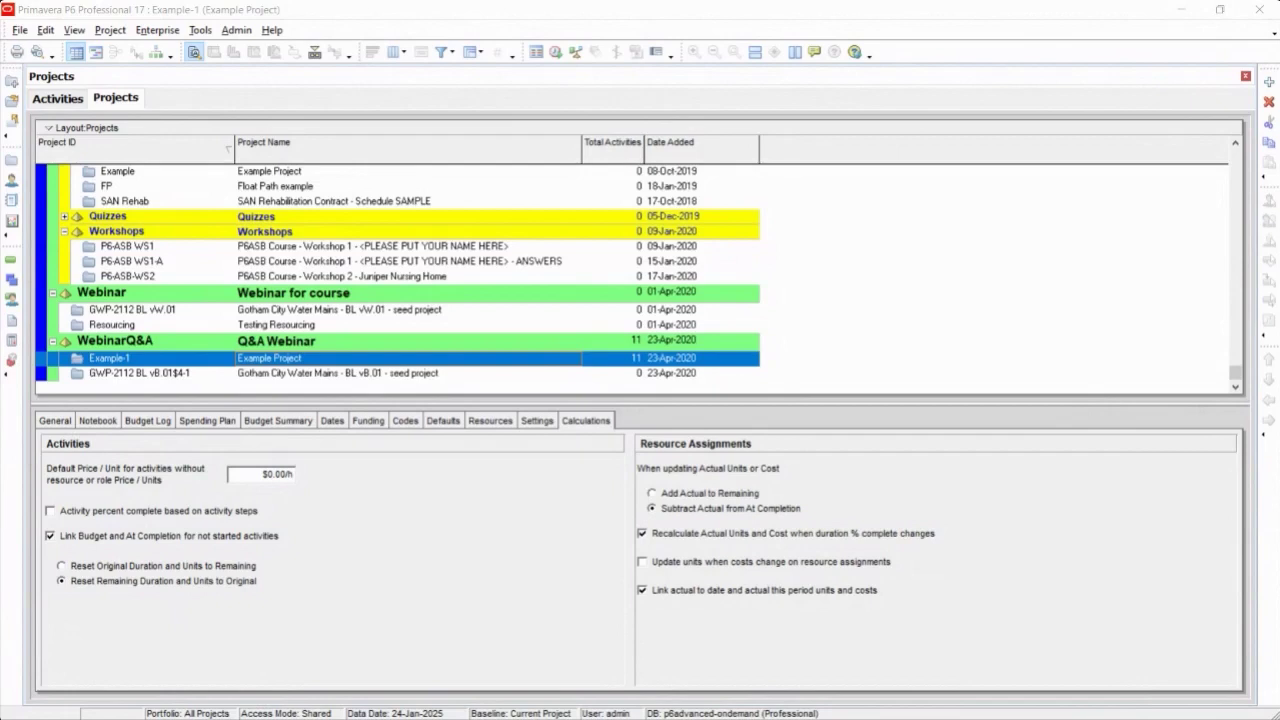
- Show the Example Project's activities and narrow the Activity Name column
click(57, 98)
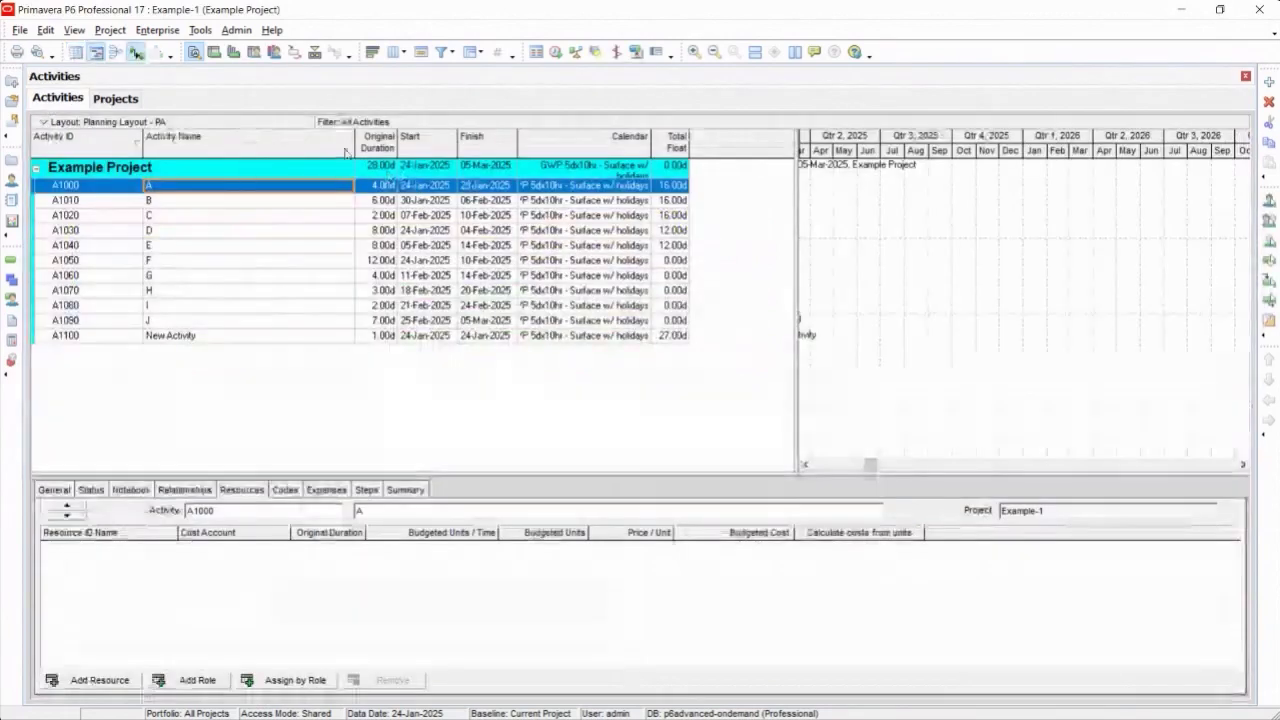
drag(355, 145, 232, 145)
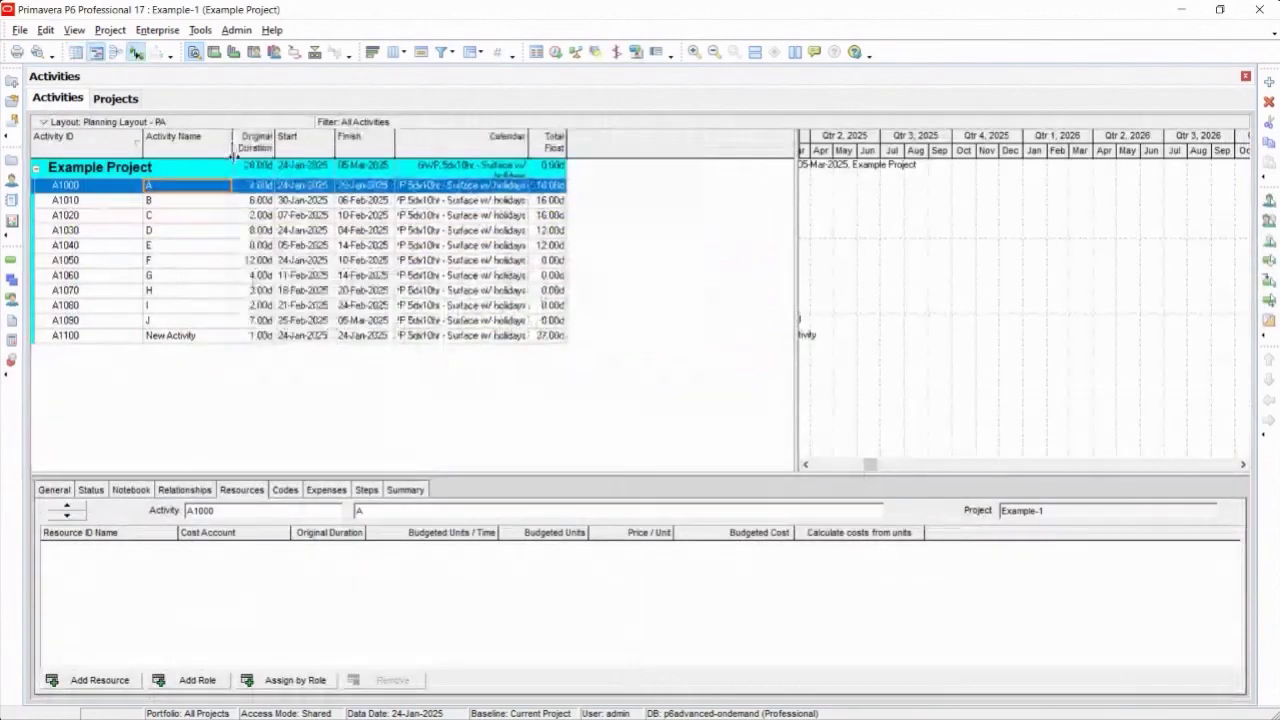
- Open the Gotham City Water Mains seed project GWP-2112 BL vB.01$5-1
click(115, 98)
scroll(214, 370, up, 5)
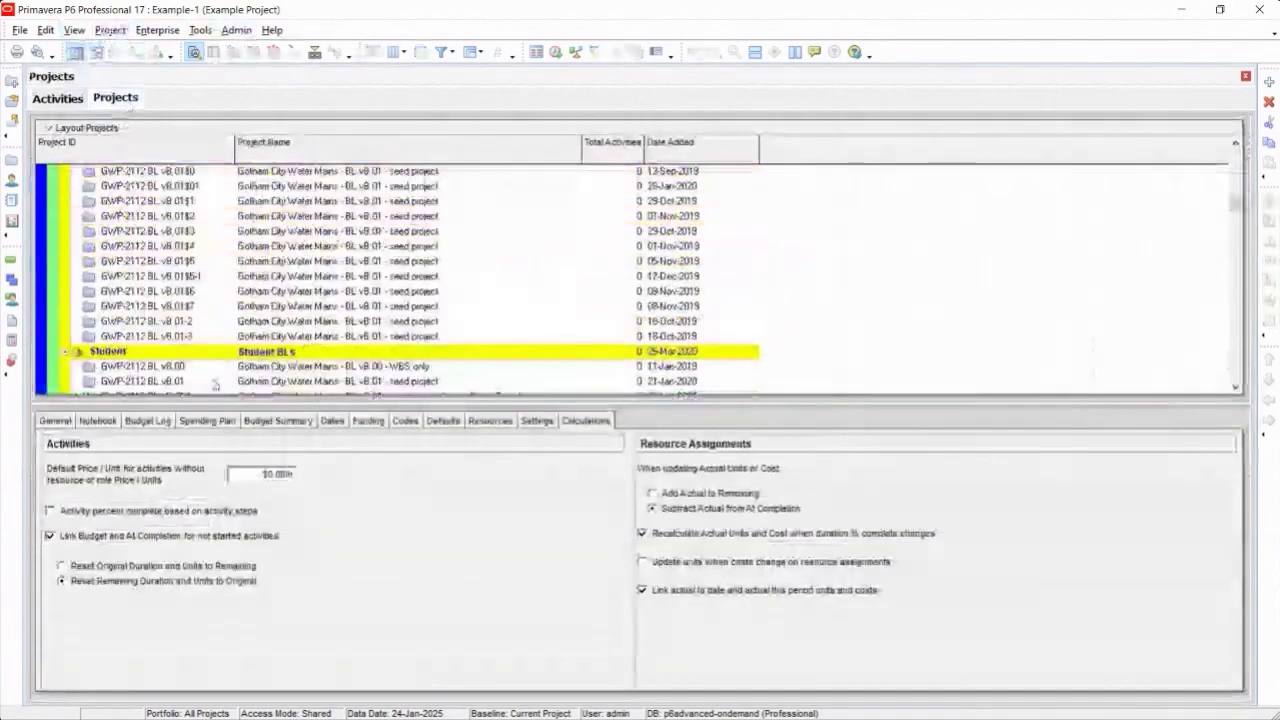
scroll(200, 360, up, 3)
scroll(176, 292, down, 3)
right_click(166, 276)
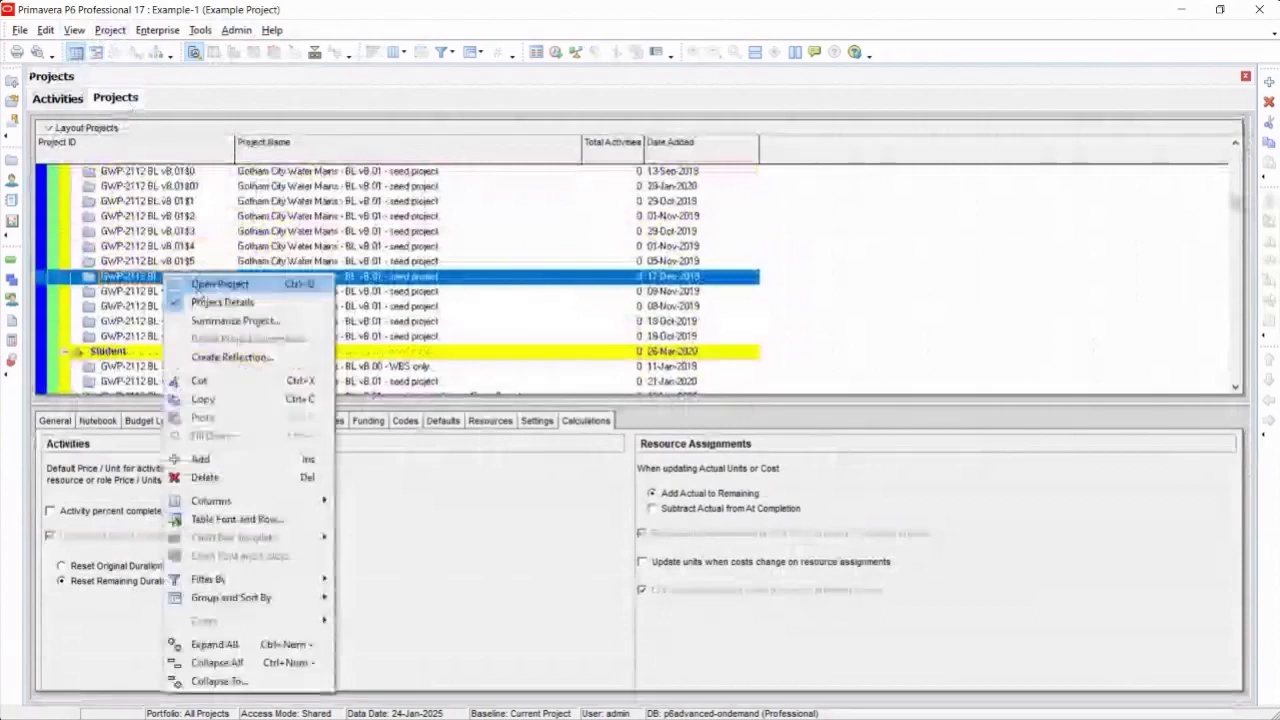
click(215, 284)
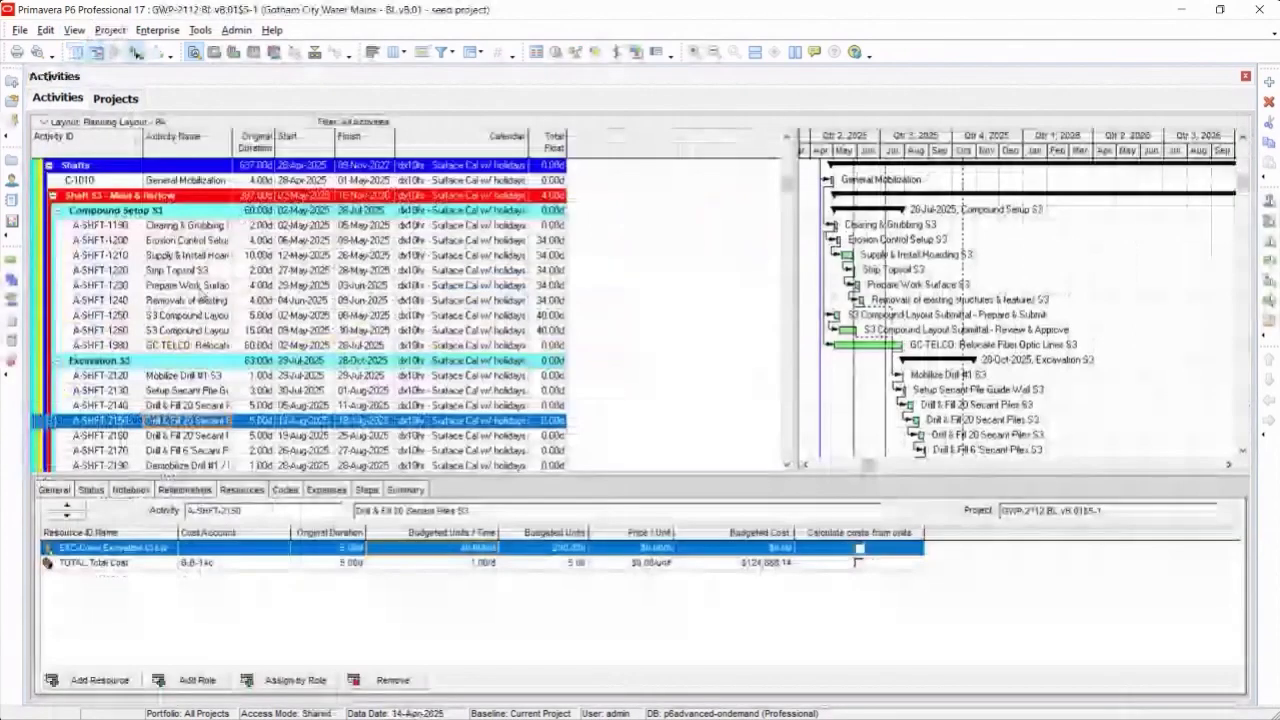
- Switch the activity view to the layout My Float Path Layout
click(120, 122)
click(590, 382)
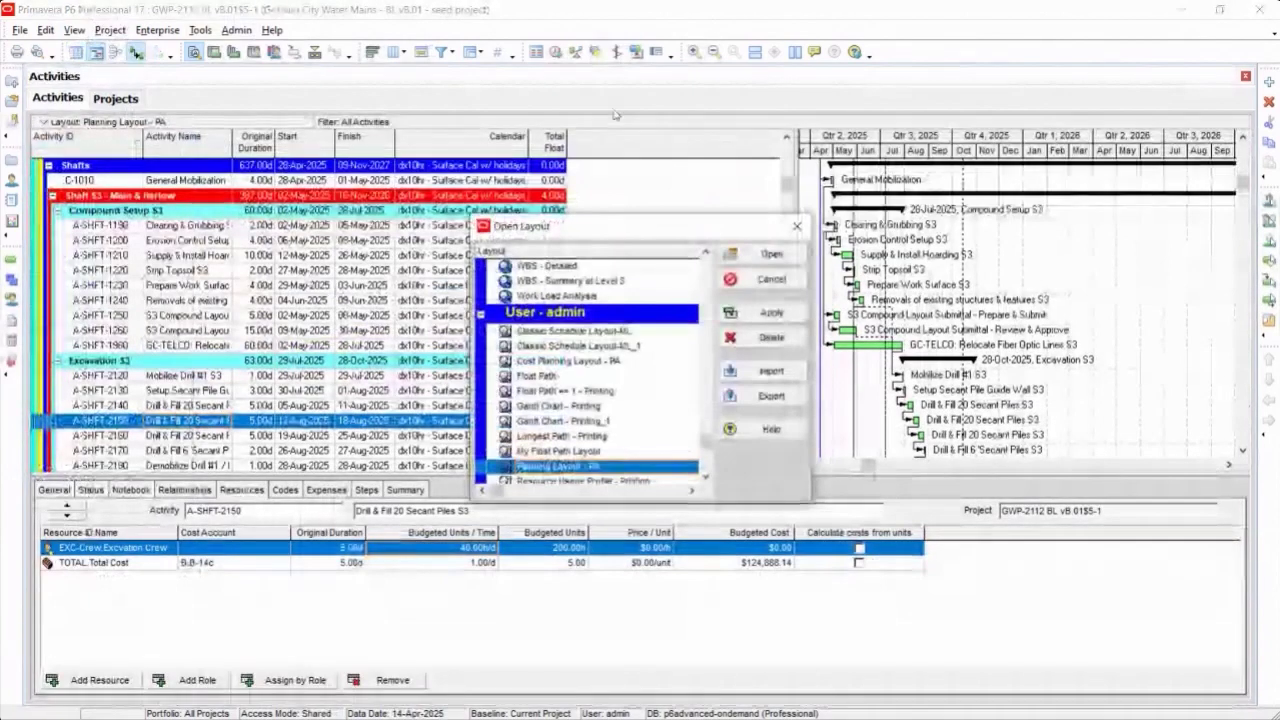
click(757, 255)
- Examine the total float along float path 1, from the tunnel excavation activities down to the Phase 1 Completion milestone
scroll(816, 286, down, 9)
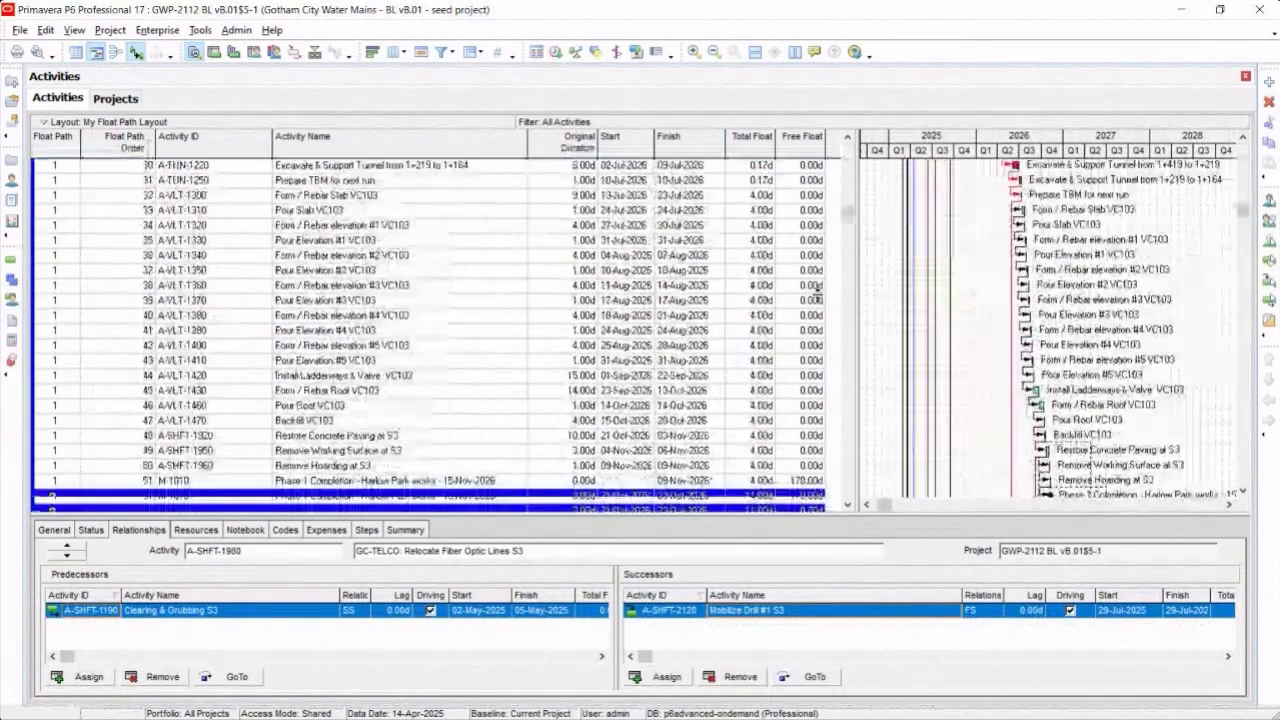
scroll(816, 290, down, 2)
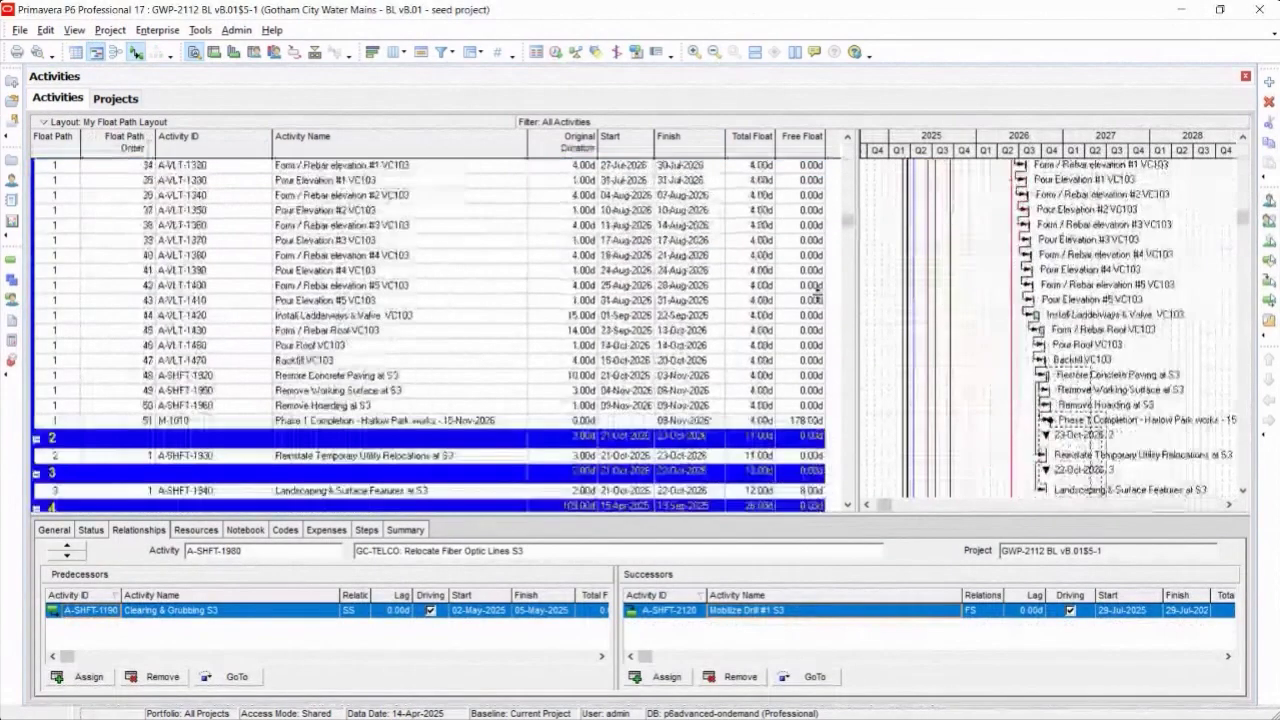
scroll(758, 176, up, 3)
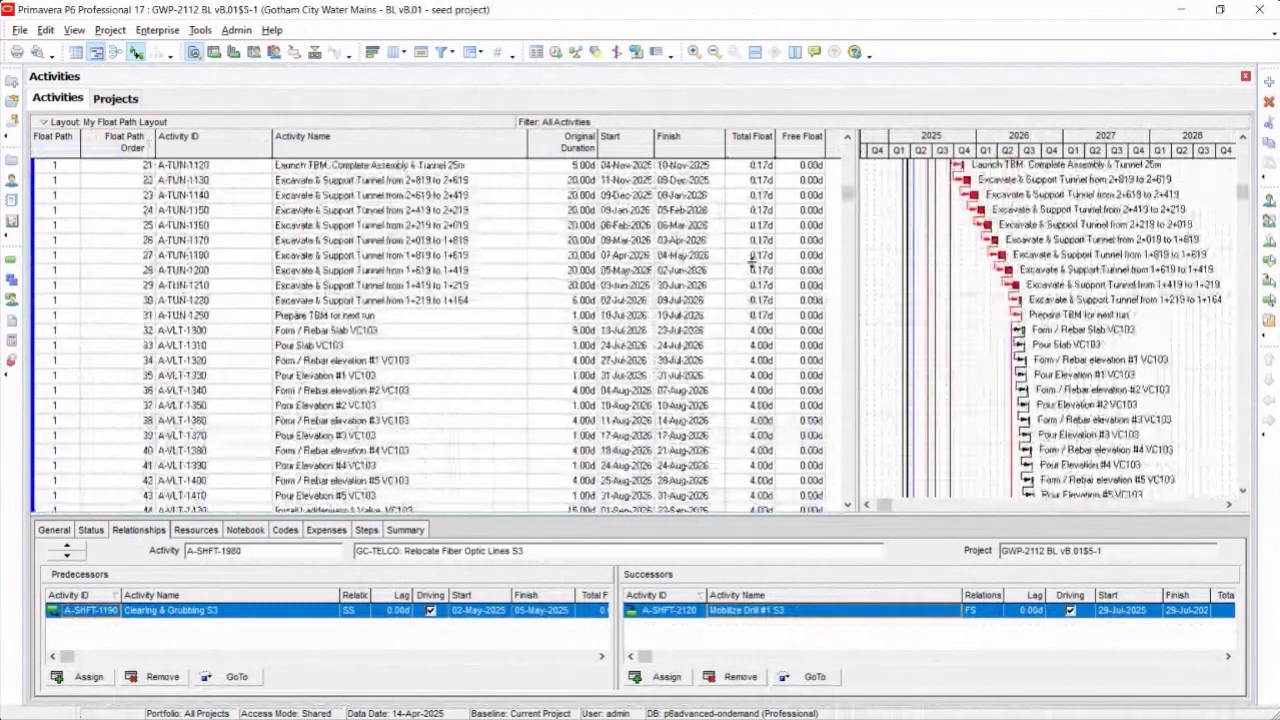
click(757, 271)
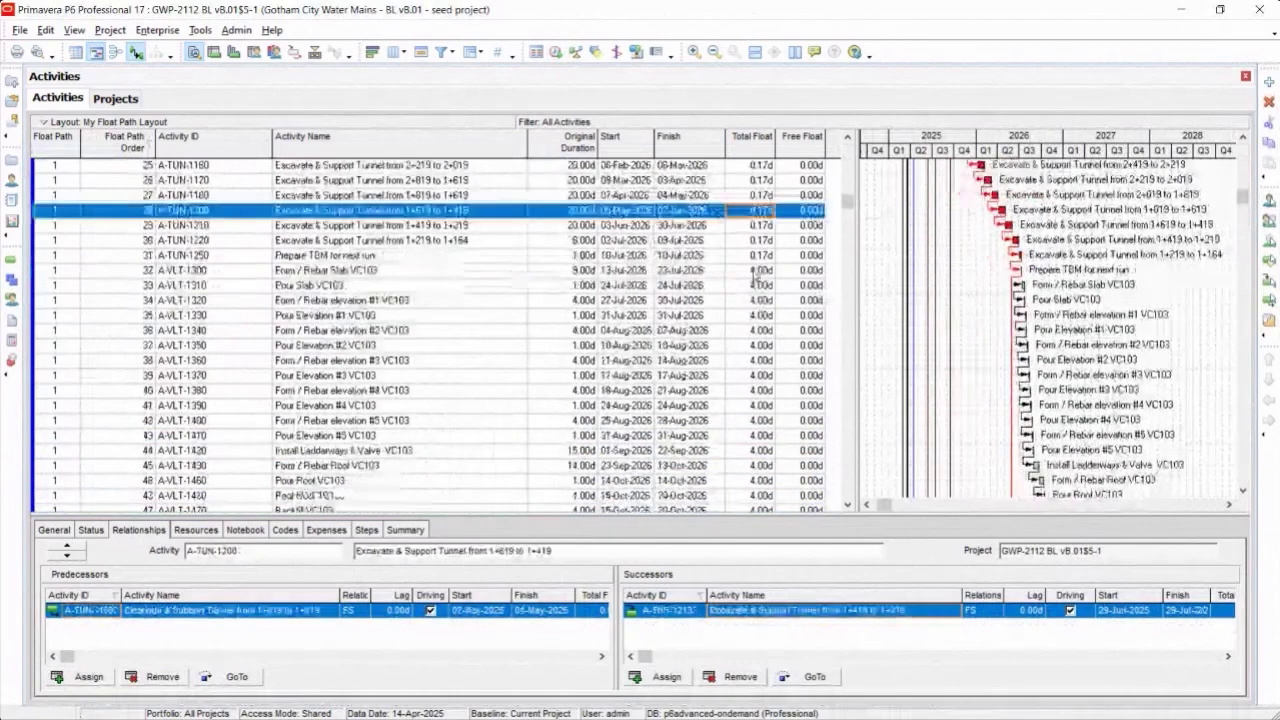
scroll(441, 399, down, 5)
click(808, 405)
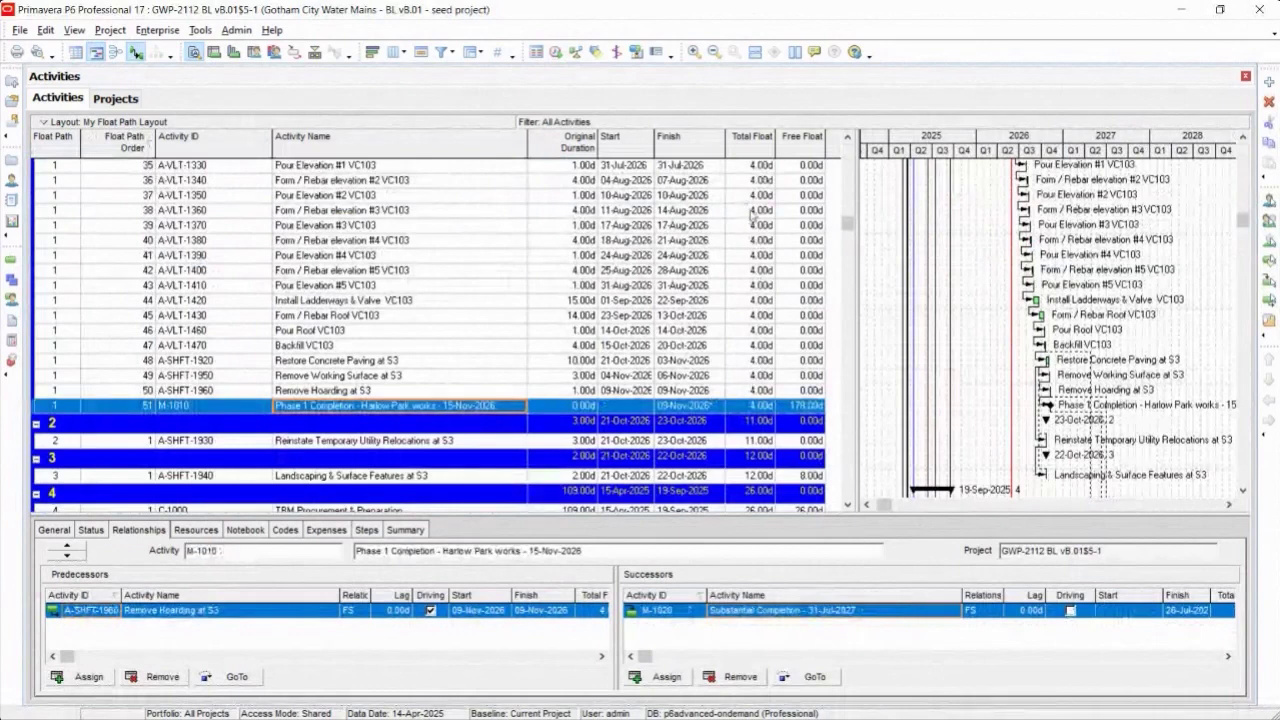
- Compare the total float of the tunnel activities with that of the activities from Form / Rebar Slab VC103 to Phase 1 Completion
scroll(757, 262, up, 1)
scroll(757, 262, up, 3)
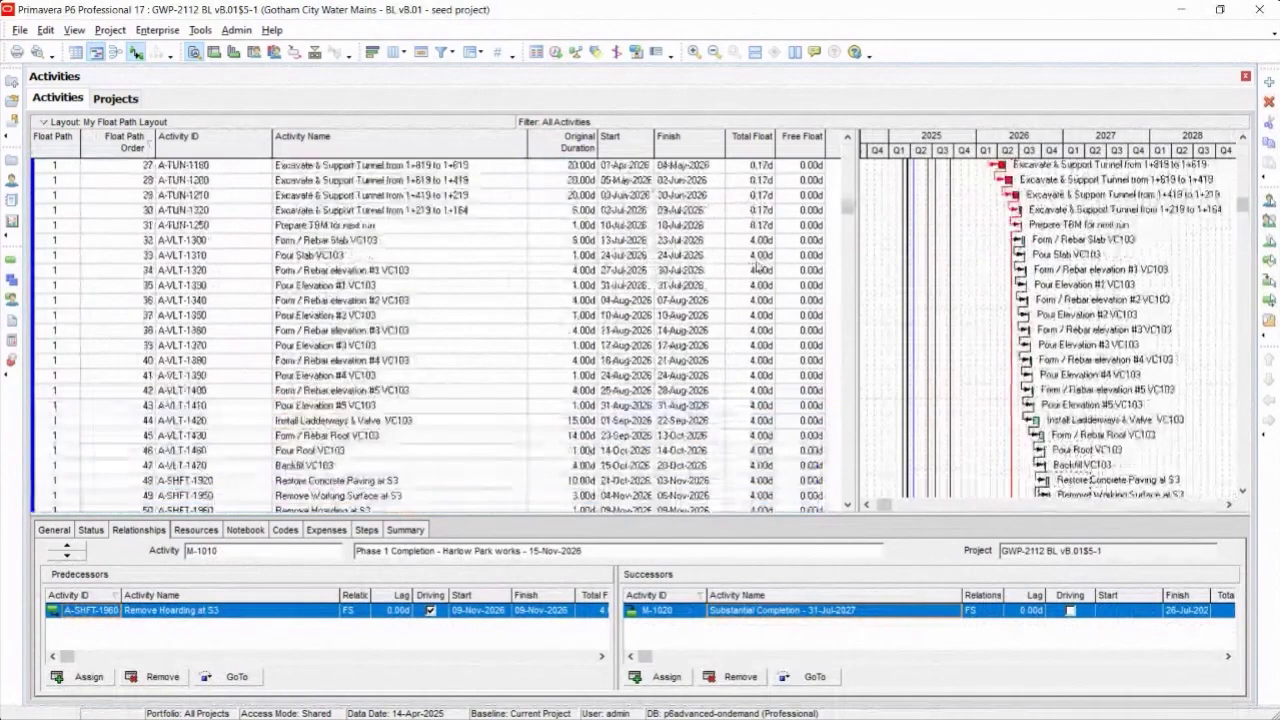
click(759, 242)
scroll(760, 253, down, 1)
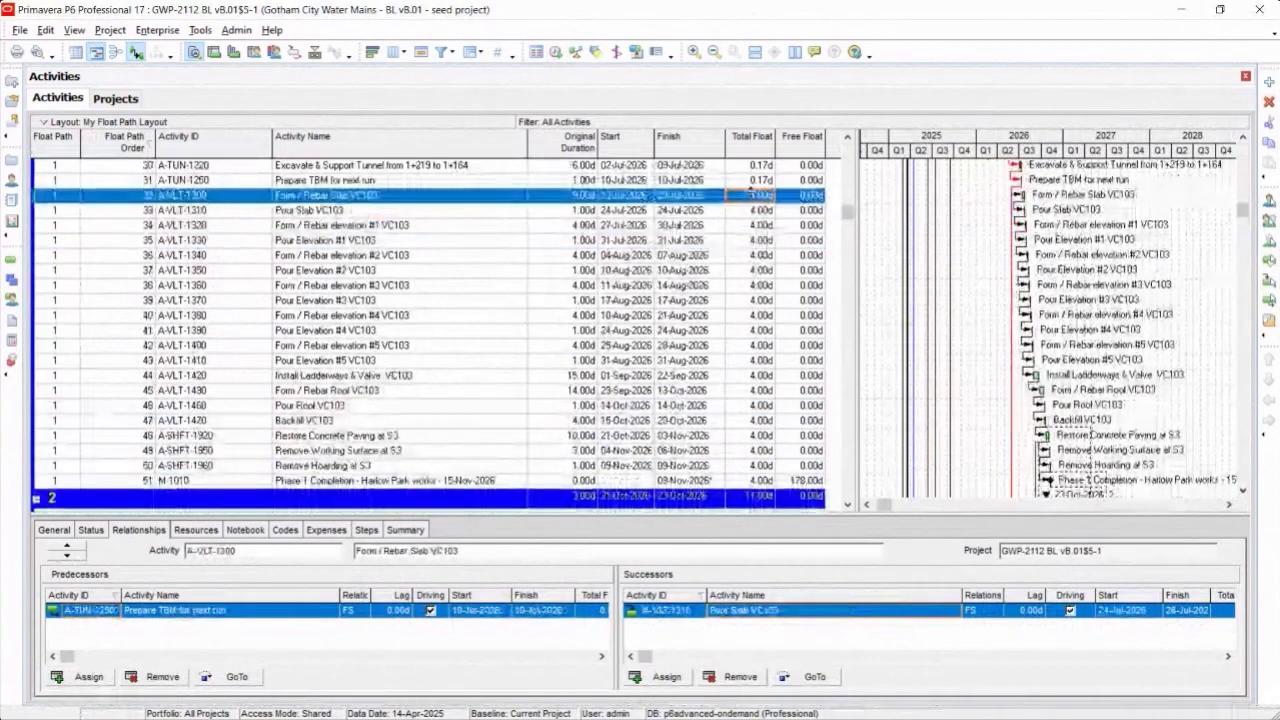
click(760, 482)
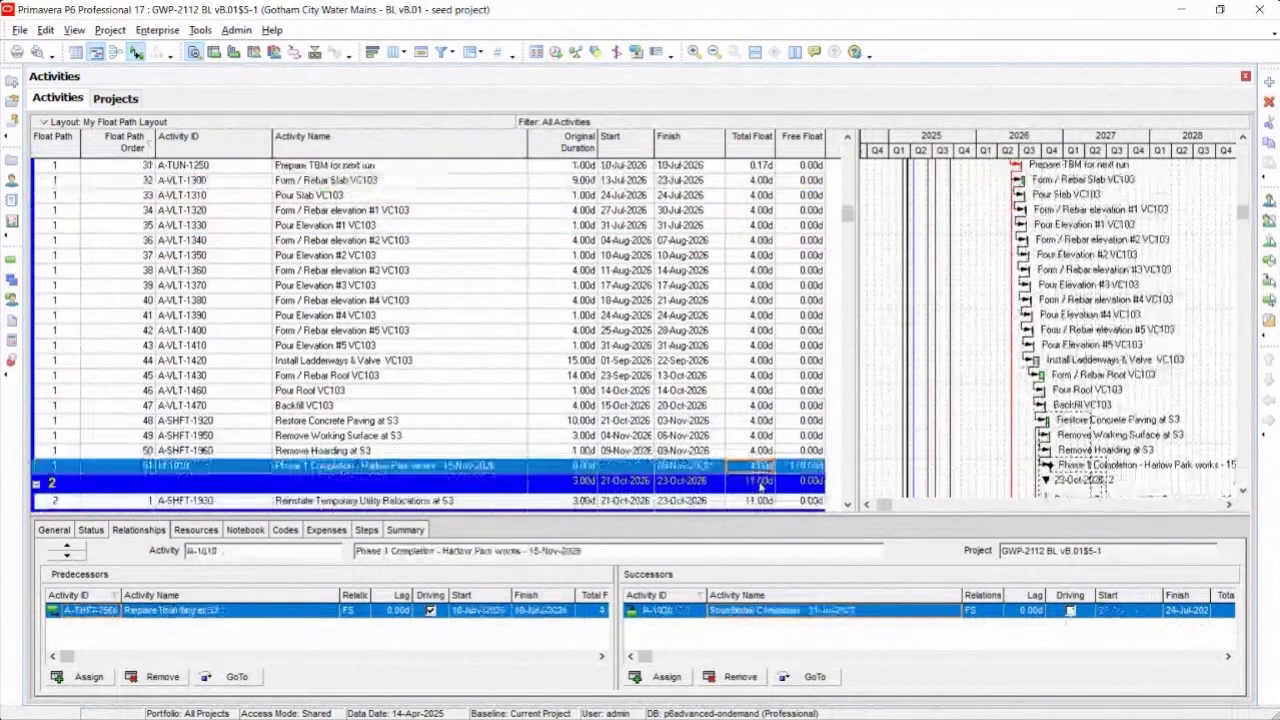
scroll(757, 432, up, 3)
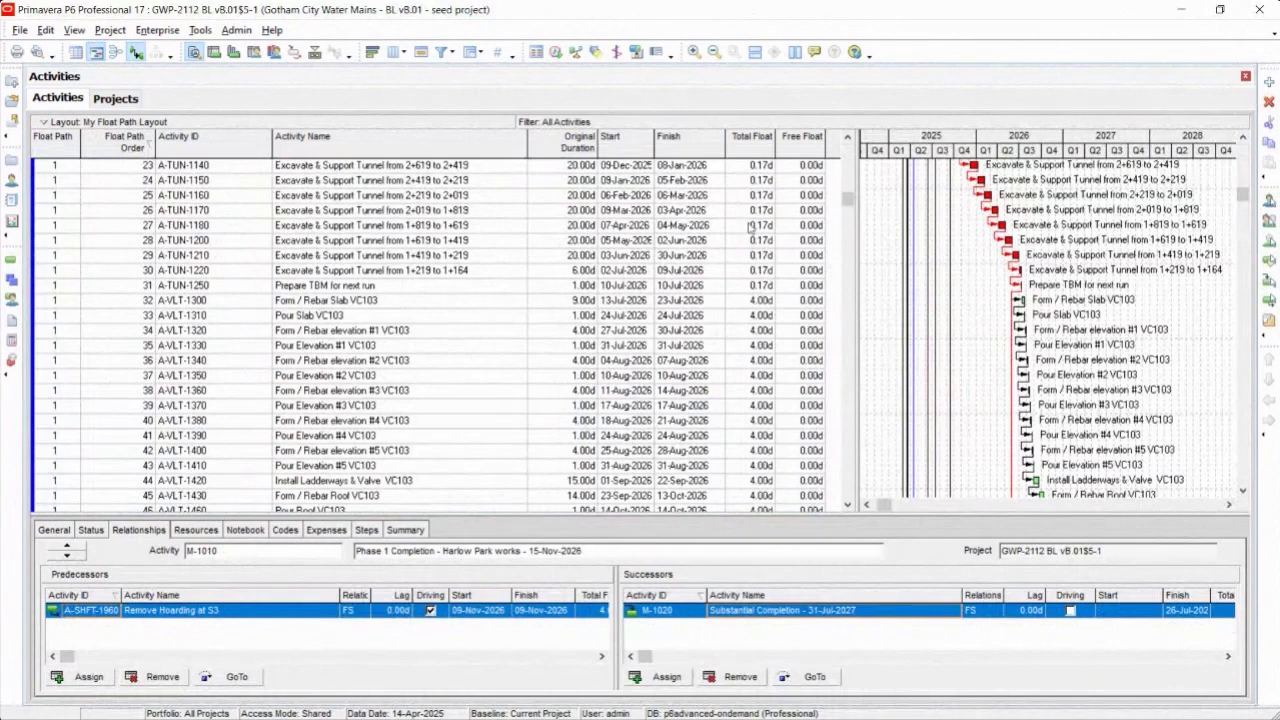
scroll(750, 226, down, 2)
scroll(750, 226, down, 2)
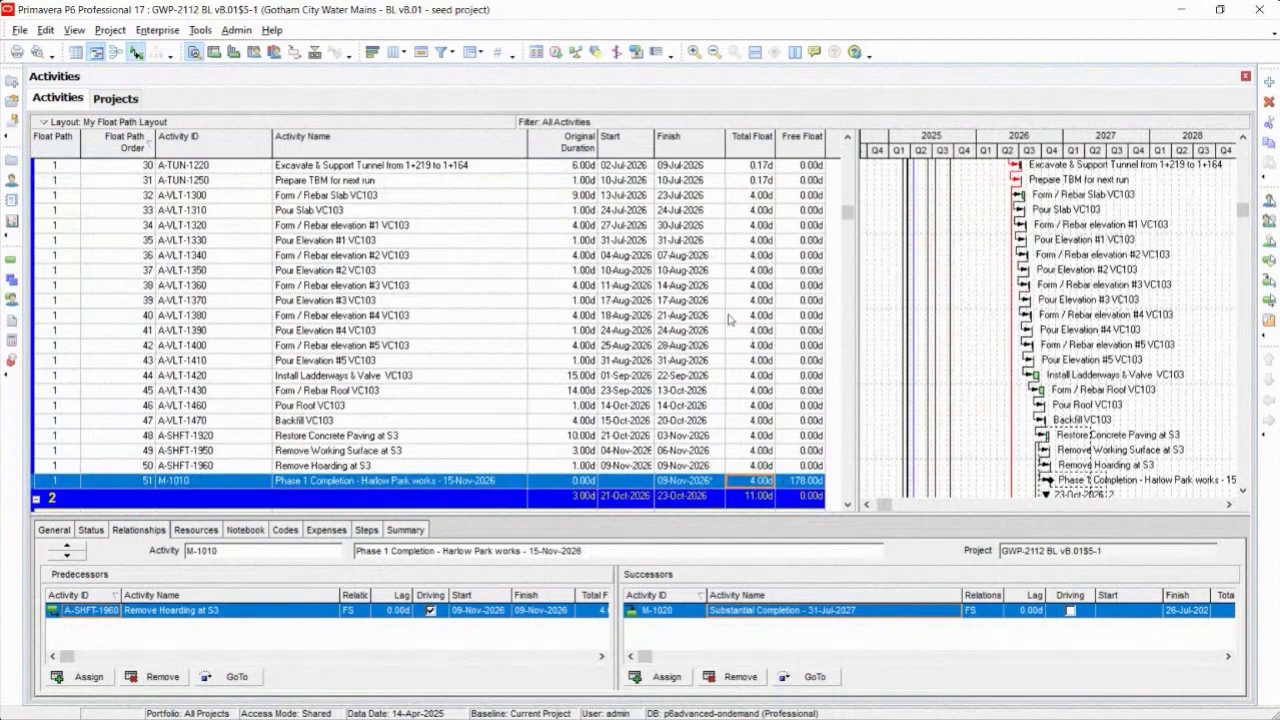
- Compare the total float of float path 1 with that of the activities on float paths 2 to 5
click(740, 318)
scroll(748, 340, down, 1)
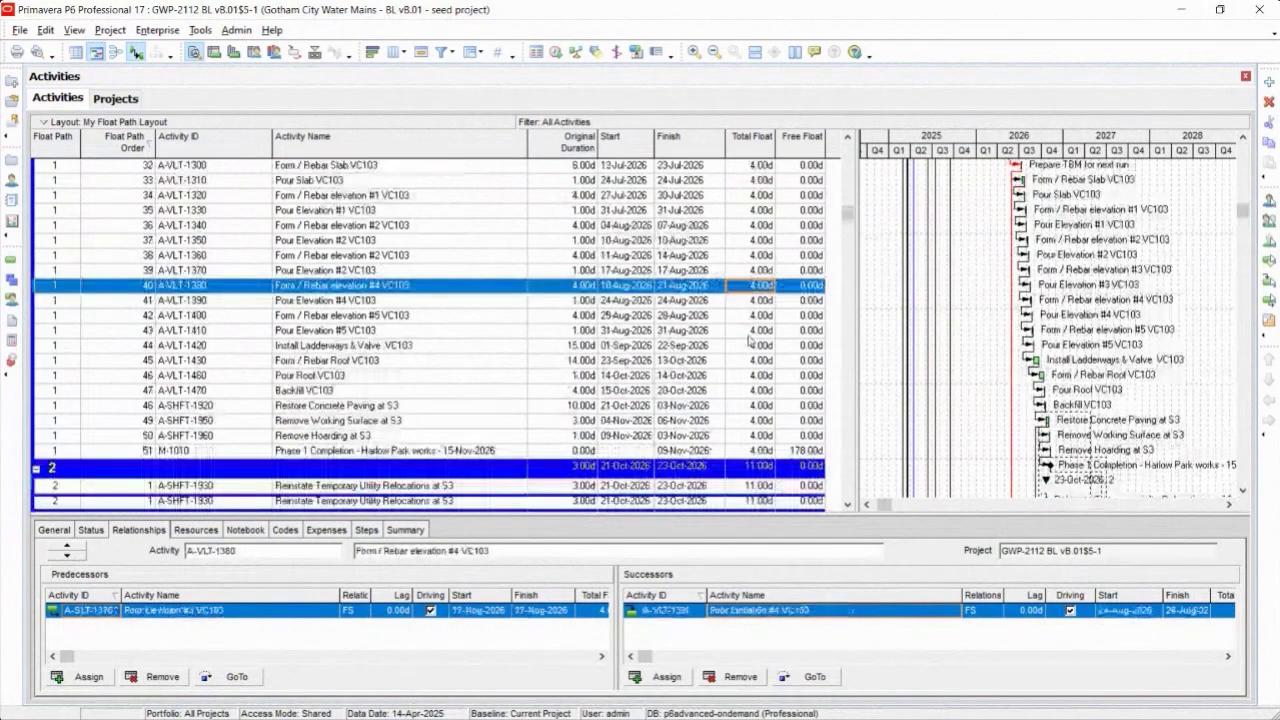
scroll(748, 340, down, 2)
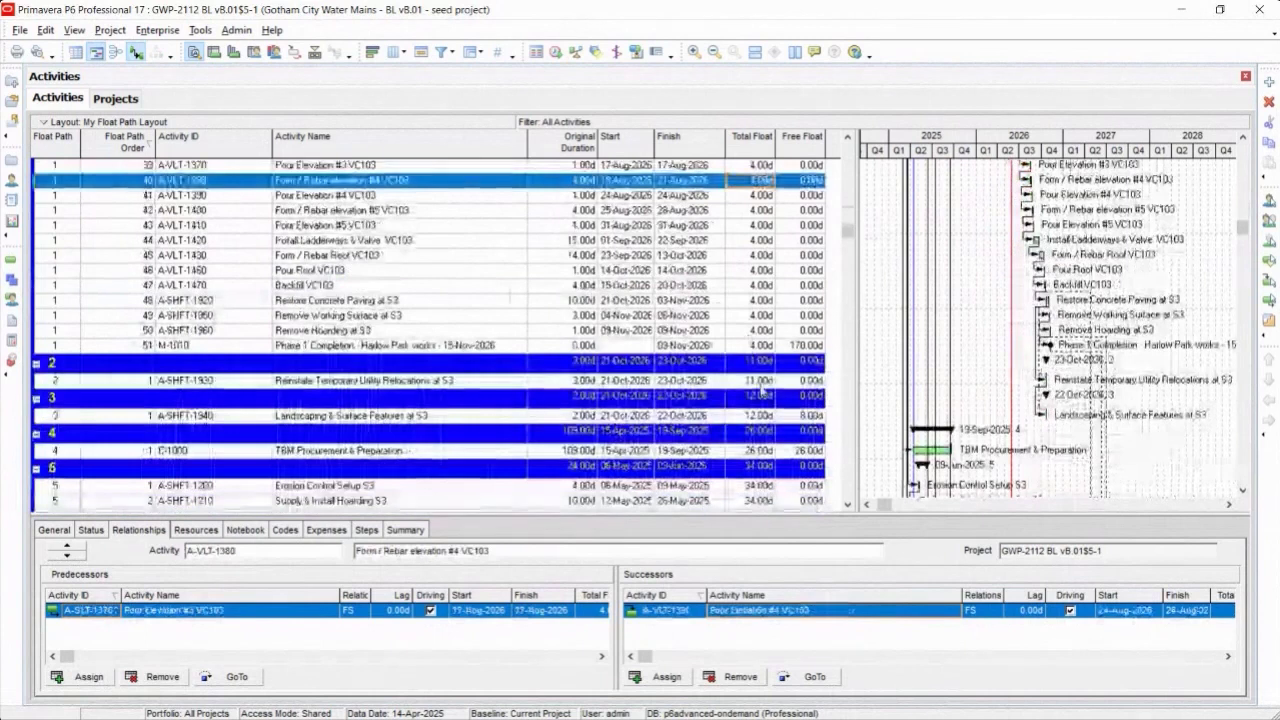
click(760, 381)
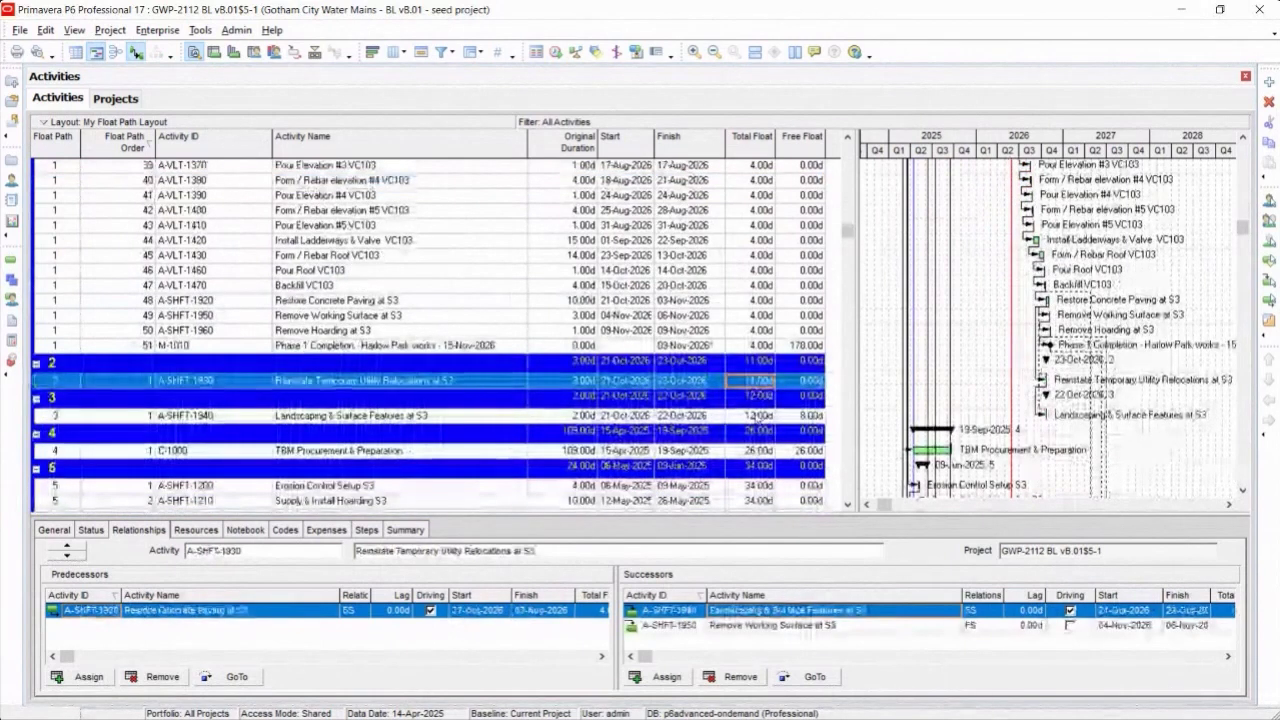
click(758, 415)
click(760, 381)
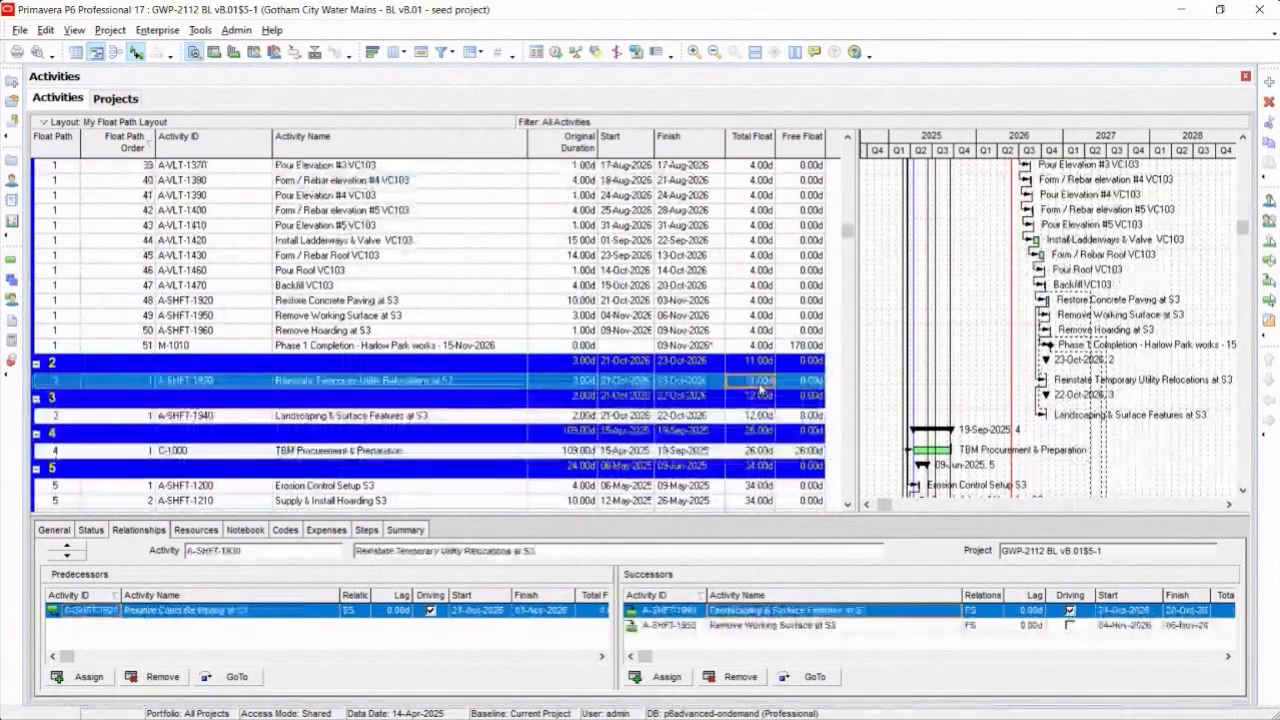
click(758, 415)
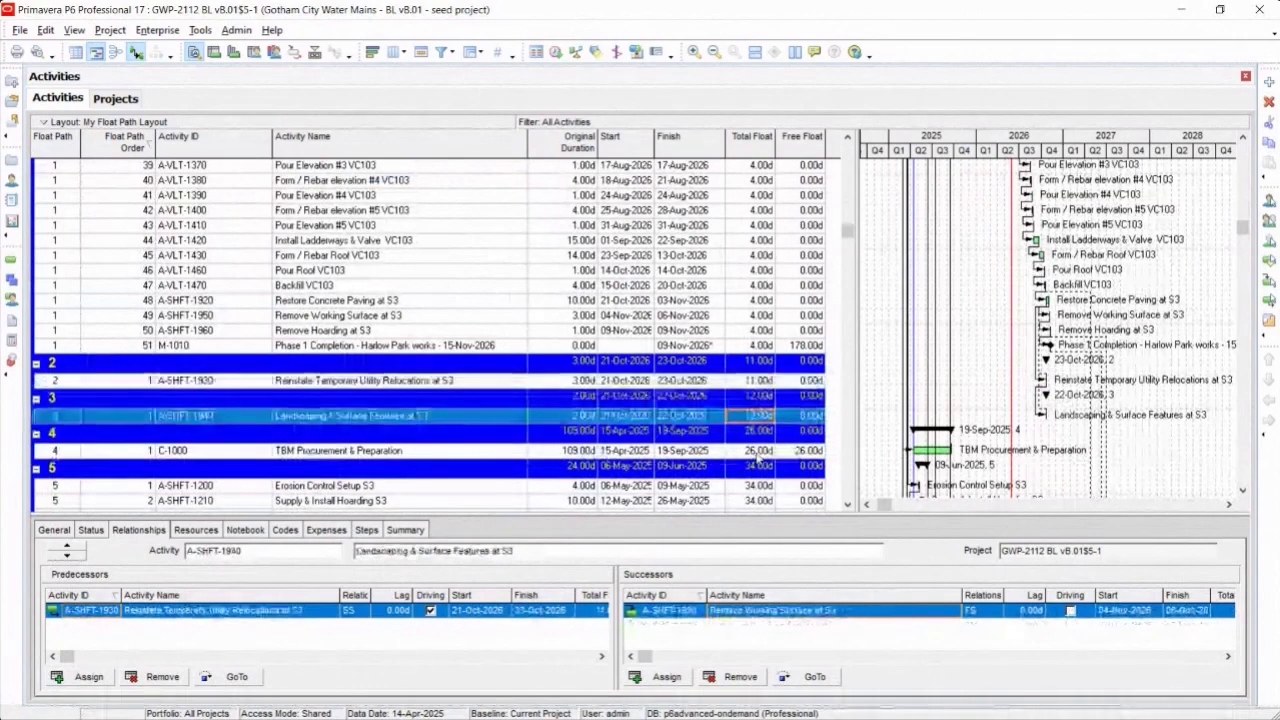
click(758, 450)
scroll(760, 490, down, 1)
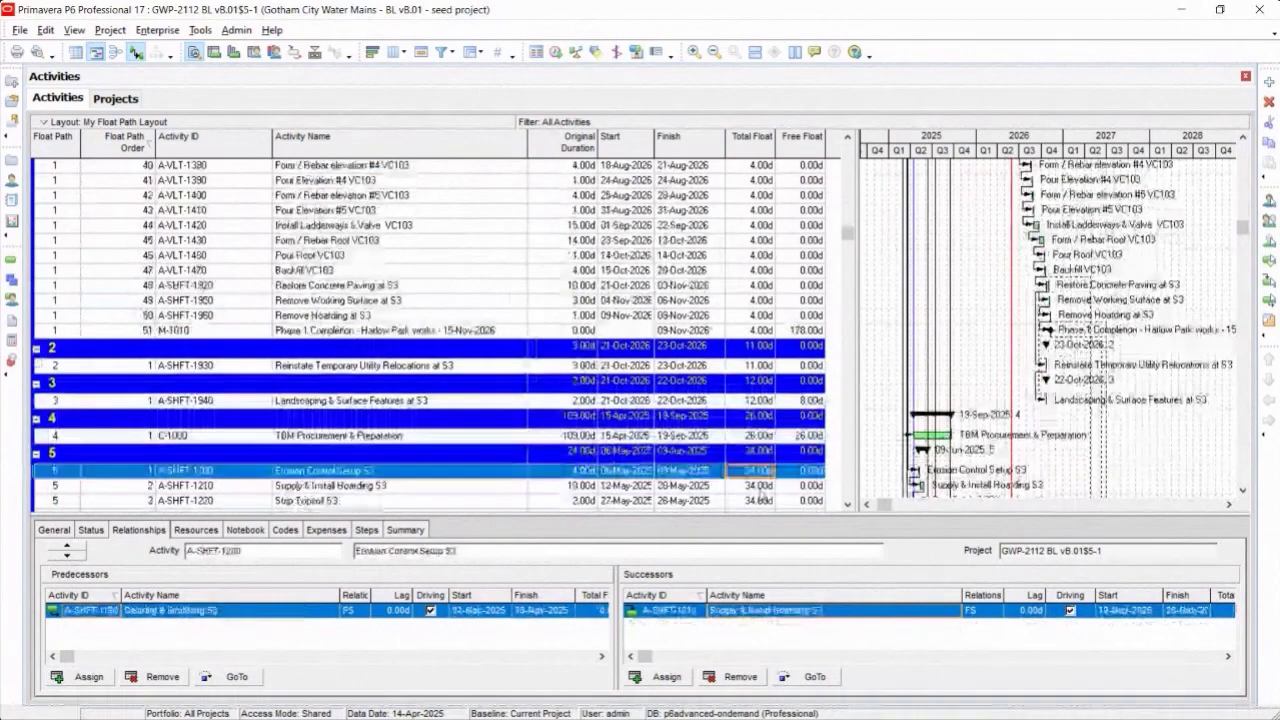
click(760, 367)
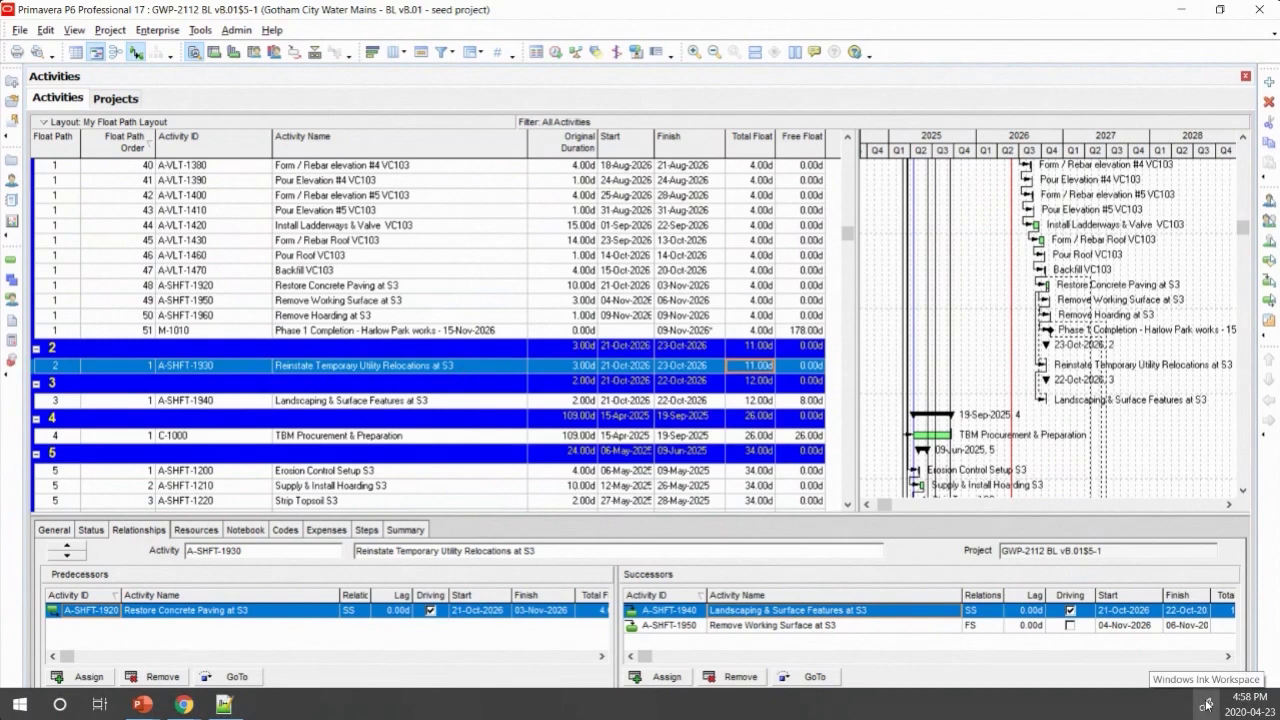
- Switch to Microsoft Whiteboard and draw a descending chain of six green bars ending in a milestone diamond
click(1207, 708)
click(1030, 693)
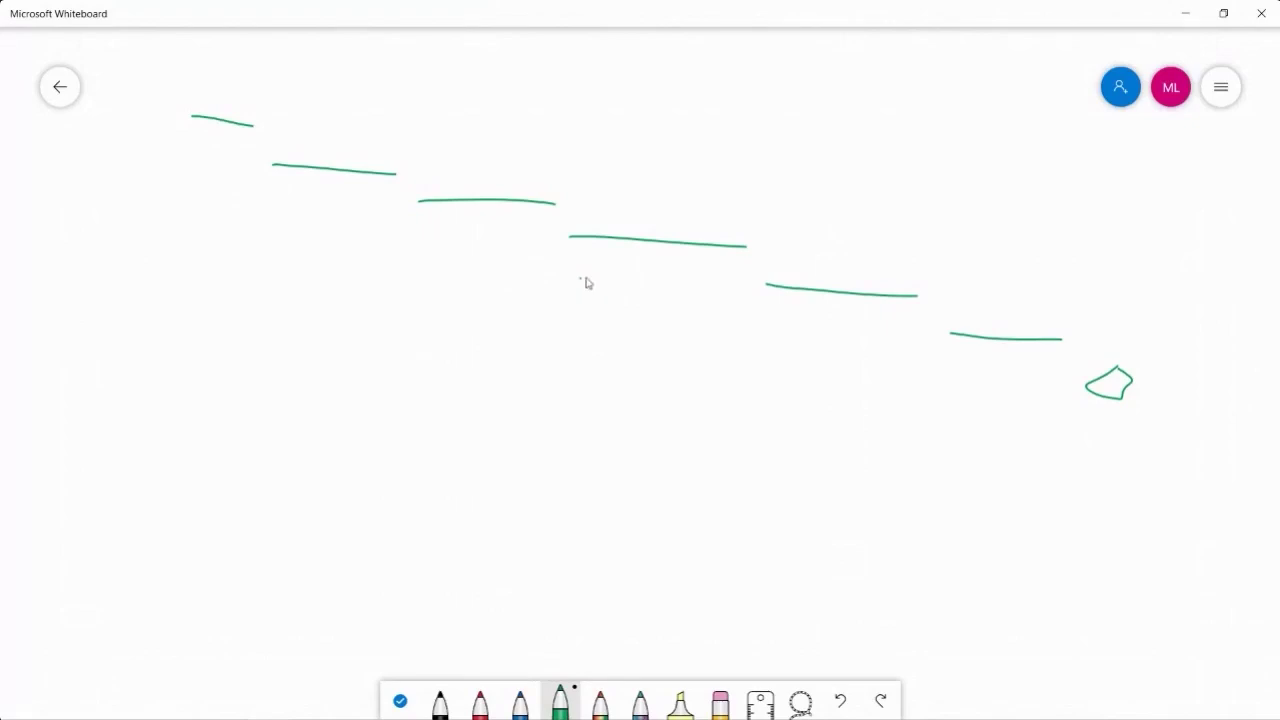
- Draw two linked green branches below the chain: two bars under the fourth bar and three bars under the sixth
mouse_move(580, 279)
mouse_down()
mouse_move(641, 283)
mouse_move(728, 317)
mouse_up()
mouse_move(556, 209)
mouse_down()
mouse_move(557, 280)
mouse_move(573, 293)
mouse_up()
drag(736, 318, 760, 296)
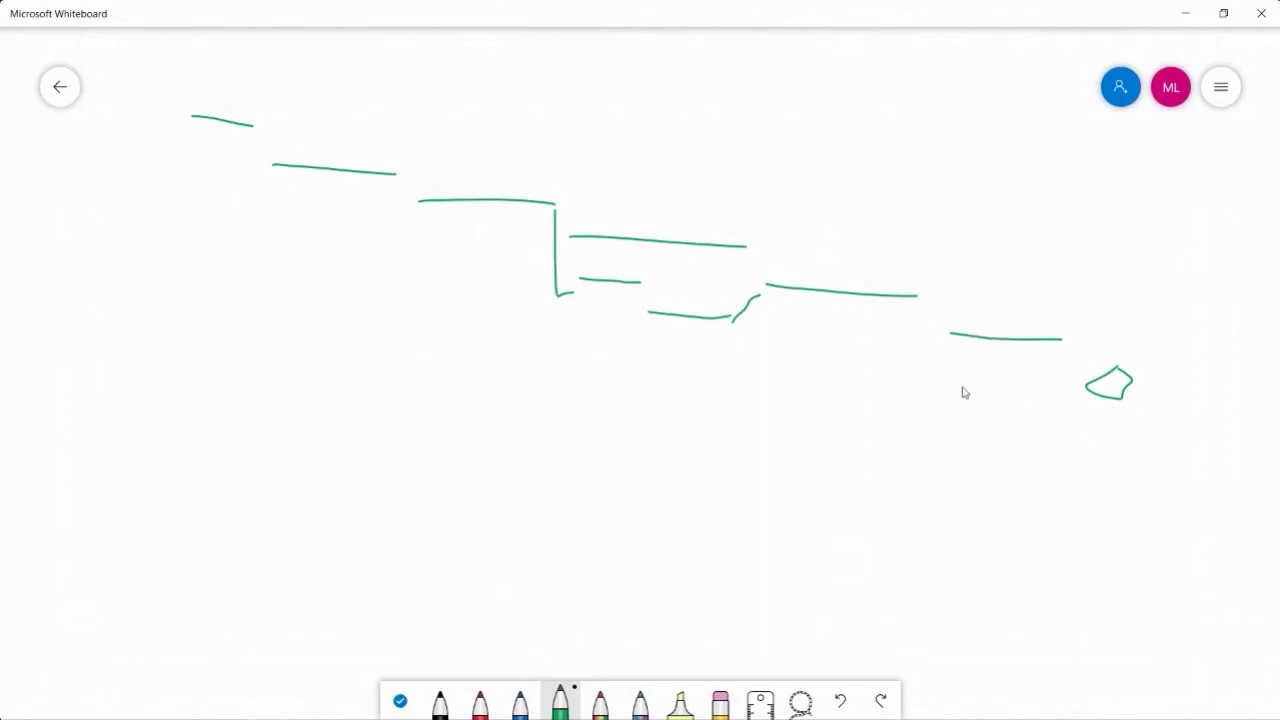
mouse_move(954, 402)
mouse_down()
mouse_move(1010, 400)
mouse_move(1080, 468)
mouse_up()
mouse_move(919, 316)
mouse_down()
mouse_move(925, 405)
mouse_move(955, 414)
mouse_up()
drag(1082, 470, 1090, 403)
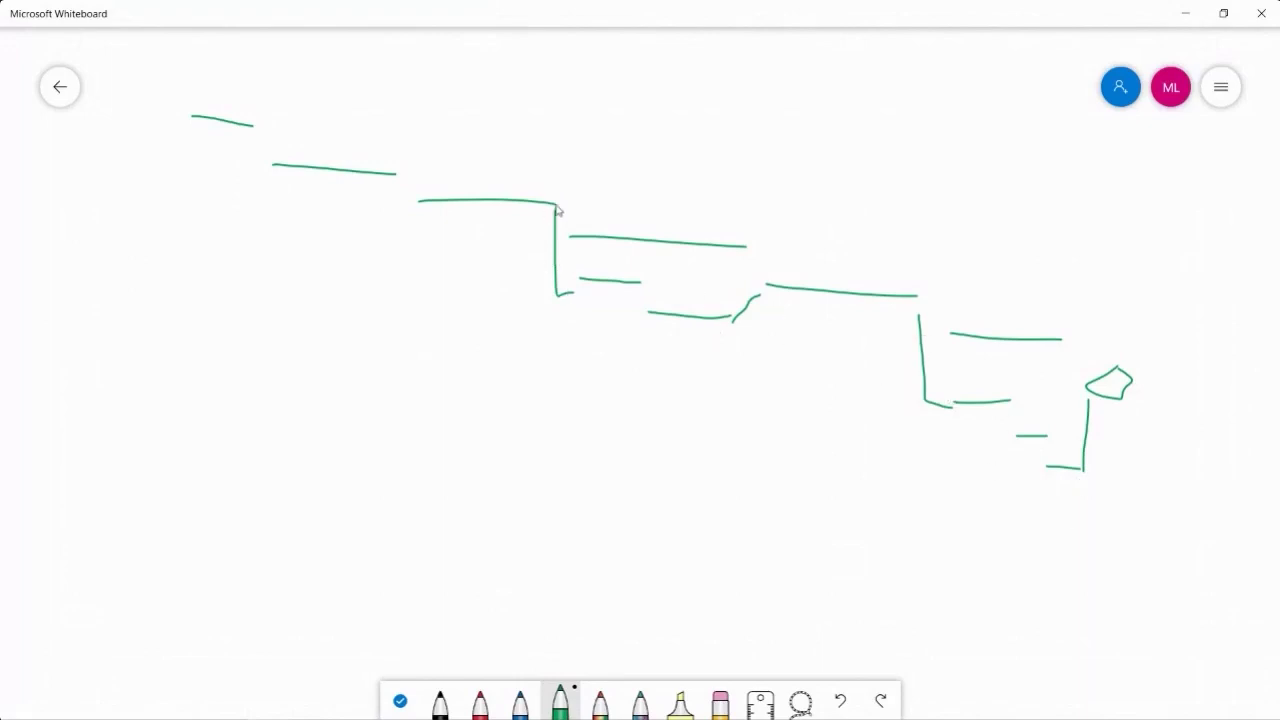
- Extend the link below the third bar in green, and draw a blue three-bar branch from the third bar's start to the fifth bar
drag(556, 206, 568, 376)
click(520, 703)
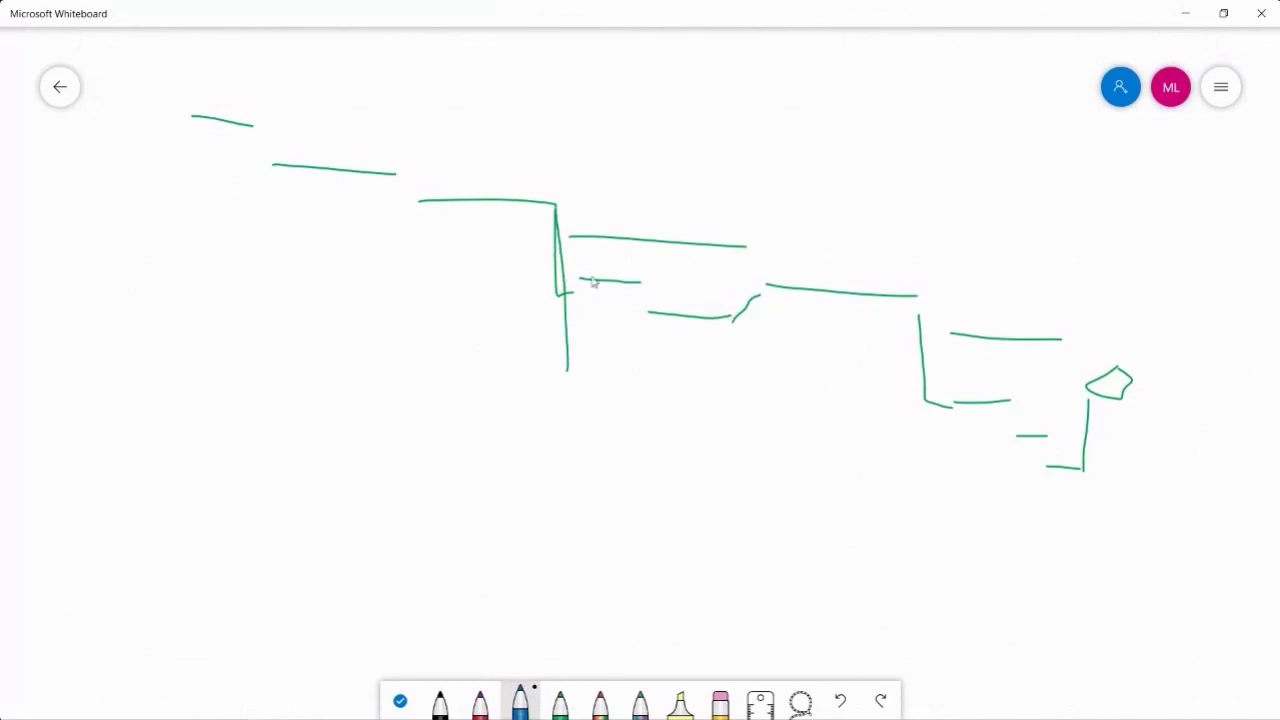
drag(639, 262, 641, 271)
mouse_move(420, 218)
mouse_down()
mouse_move(412, 380)
mouse_move(760, 443)
mouse_move(768, 290)
mouse_up()
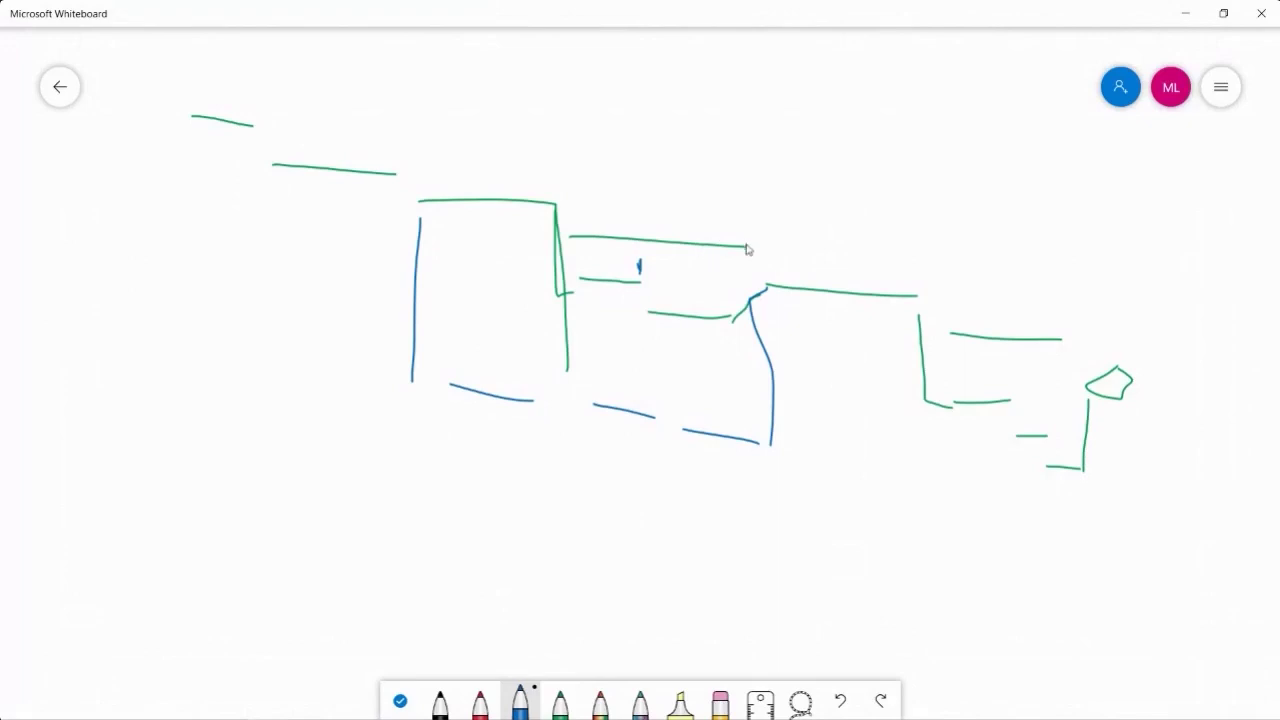
- Extend the fourth bar slightly in blue and trace the path from the first bar through the blue branch to the milestone
drag(745, 248, 798, 254)
mouse_move(202, 121)
mouse_down()
mouse_move(423, 209)
mouse_move(423, 309)
mouse_move(694, 457)
mouse_move(760, 290)
mouse_move(1146, 352)
mouse_up()
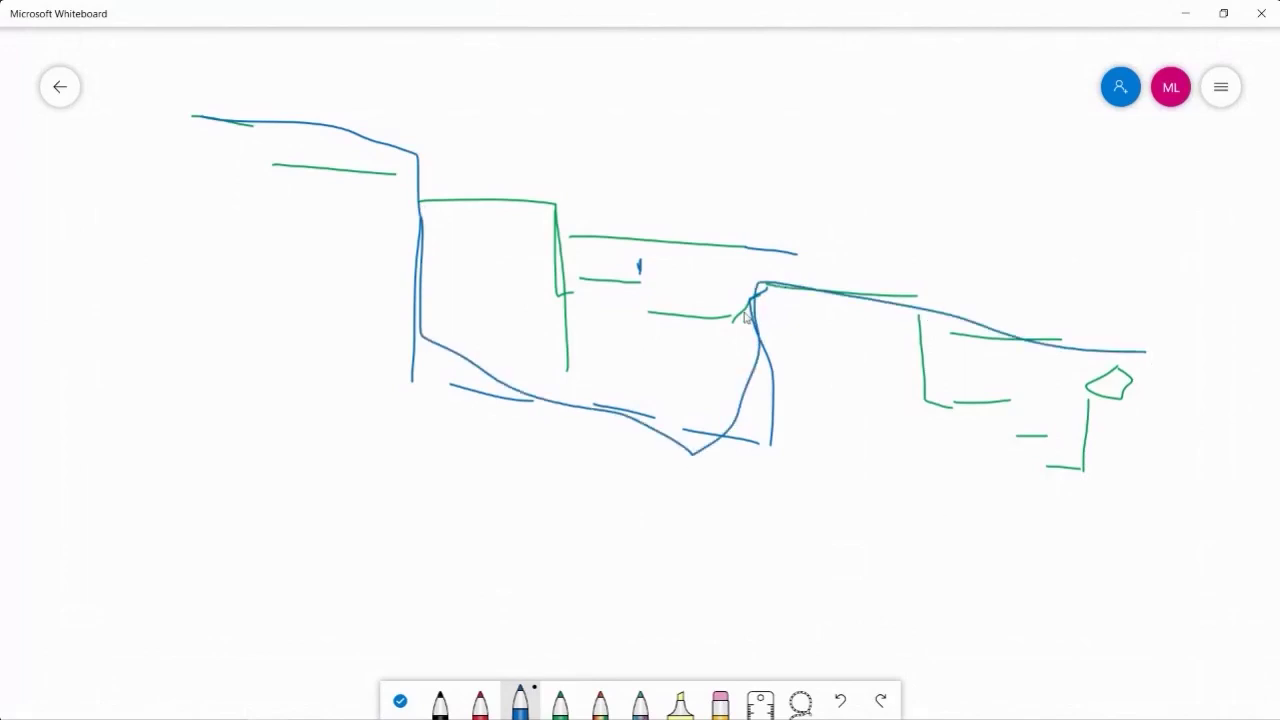